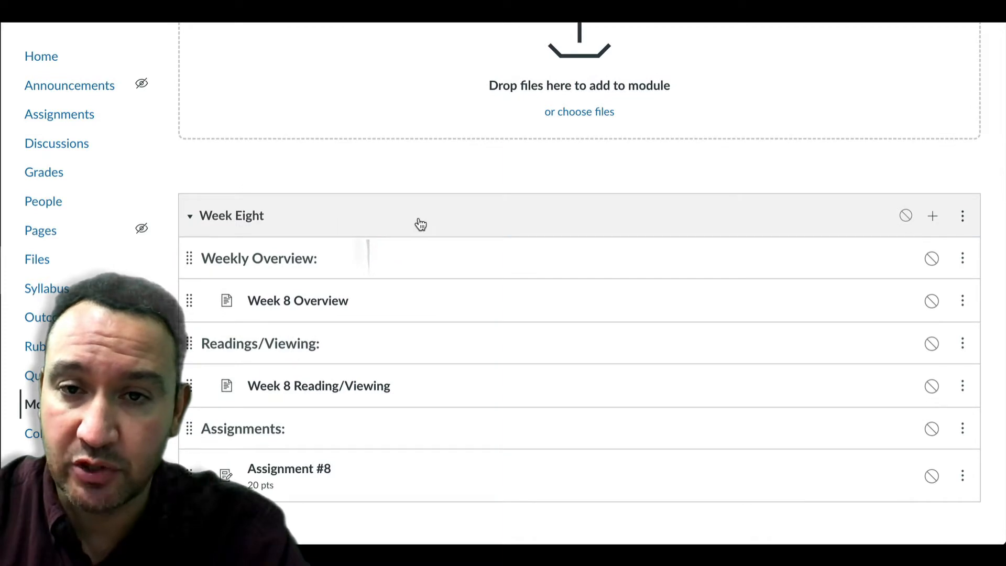
Open the Week Eight module's settings for editing, keeping its name
{"action": "scroll", "coordinate": [421, 224], "scroll_direction": "down", "scroll_amount": 2}
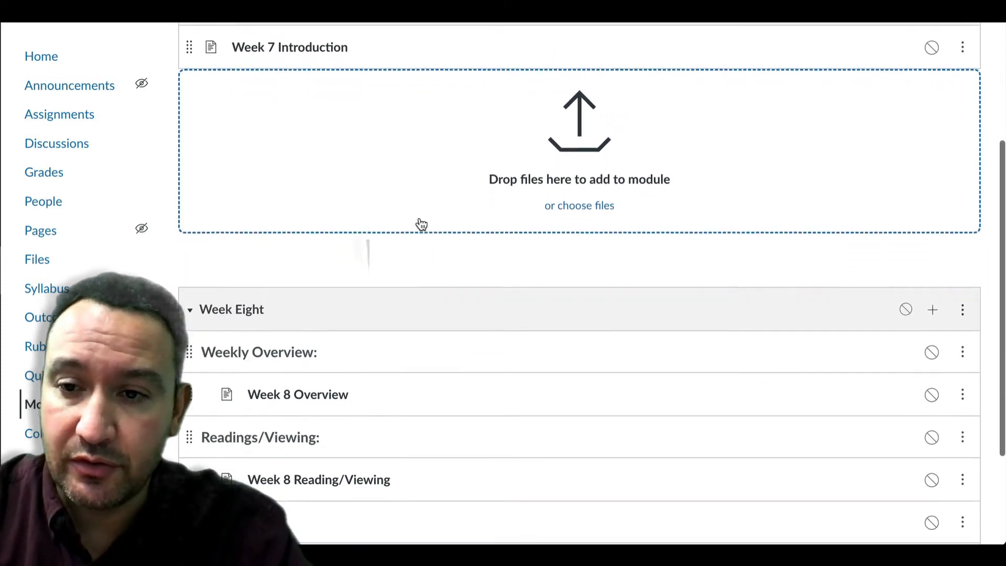
{"action": "scroll", "coordinate": [419, 223], "scroll_direction": "up", "scroll_amount": 3}
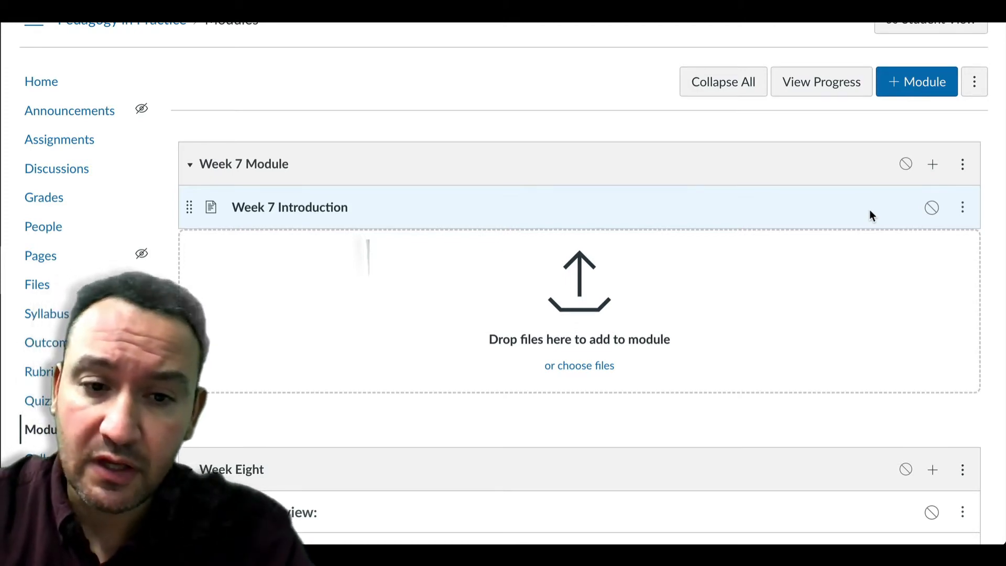
{"action": "scroll", "coordinate": [657, 345], "scroll_direction": "down", "scroll_amount": 1}
{"action": "scroll", "coordinate": [656, 344], "scroll_direction": "down", "scroll_amount": 2}
{"action": "scroll", "coordinate": [655, 343], "scroll_direction": "up", "scroll_amount": 1}
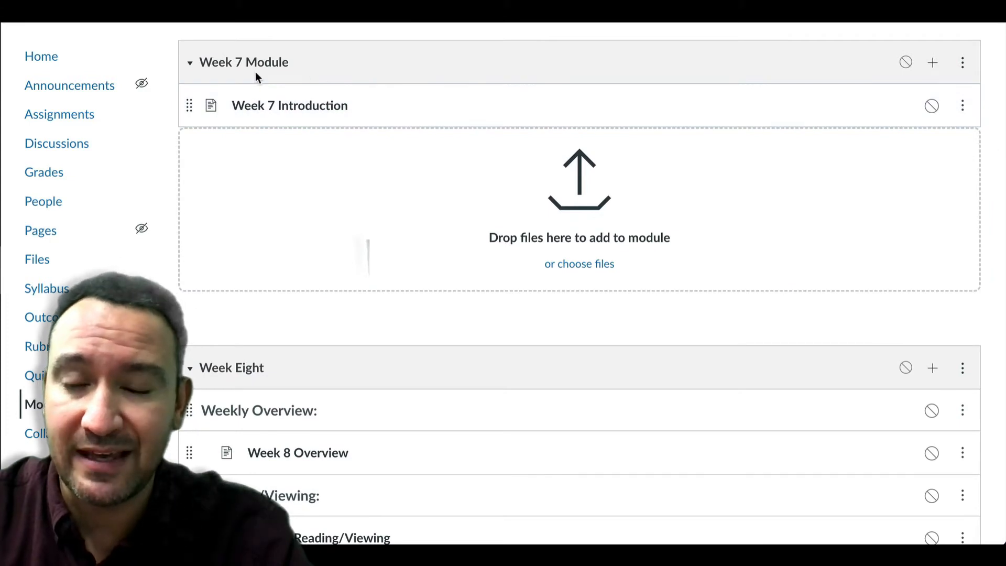
{"action": "scroll", "coordinate": [480, 366], "scroll_direction": "down", "scroll_amount": 2}
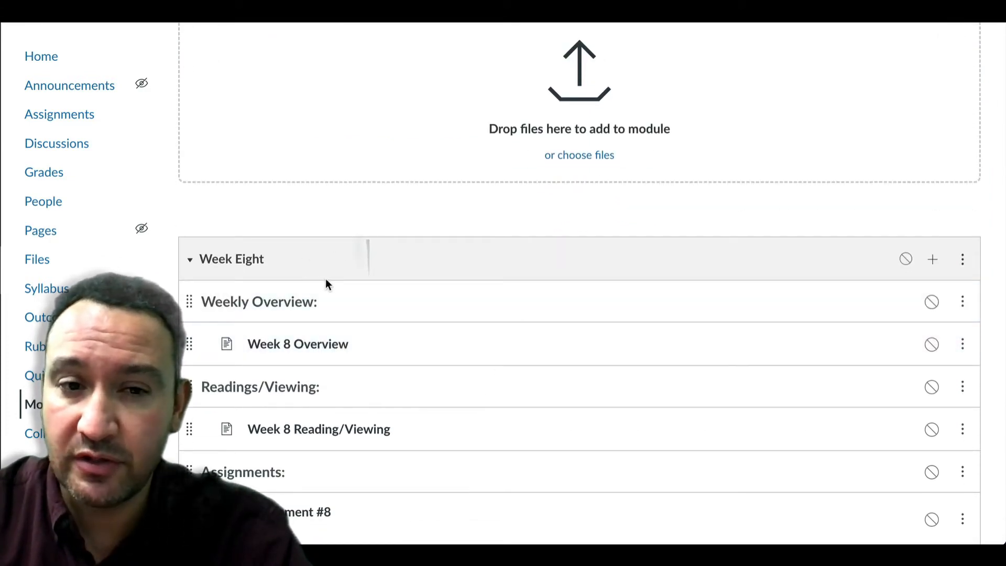
{"action": "scroll", "coordinate": [325, 282], "scroll_direction": "down", "scroll_amount": 1}
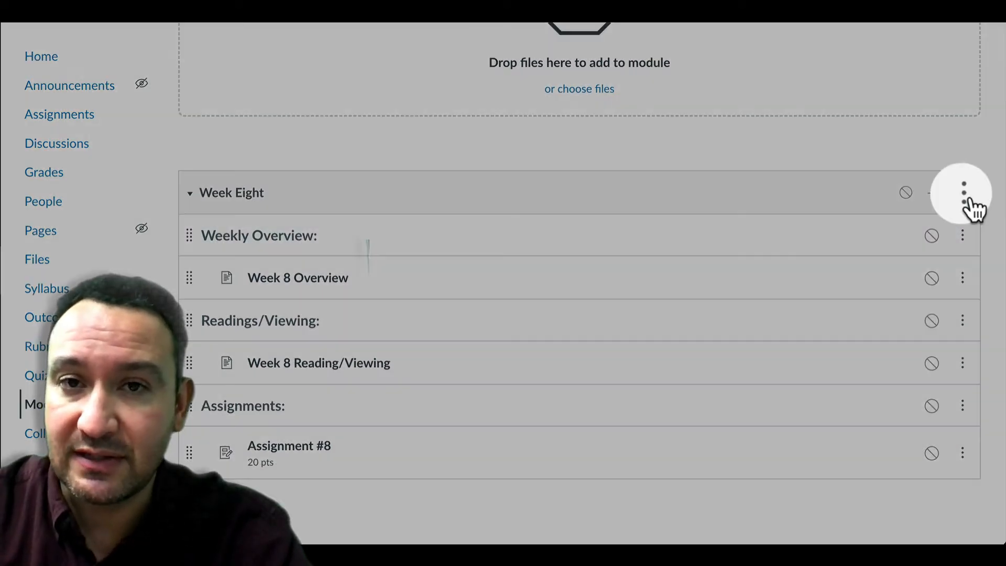
{"action": "left_click", "coordinate": [969, 201]}
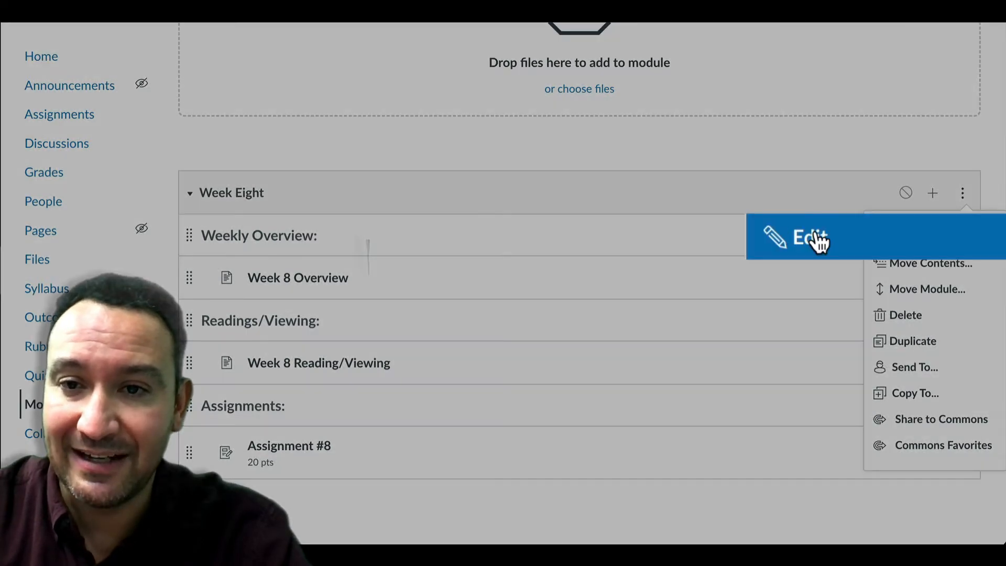
{"action": "left_click", "coordinate": [812, 240]}
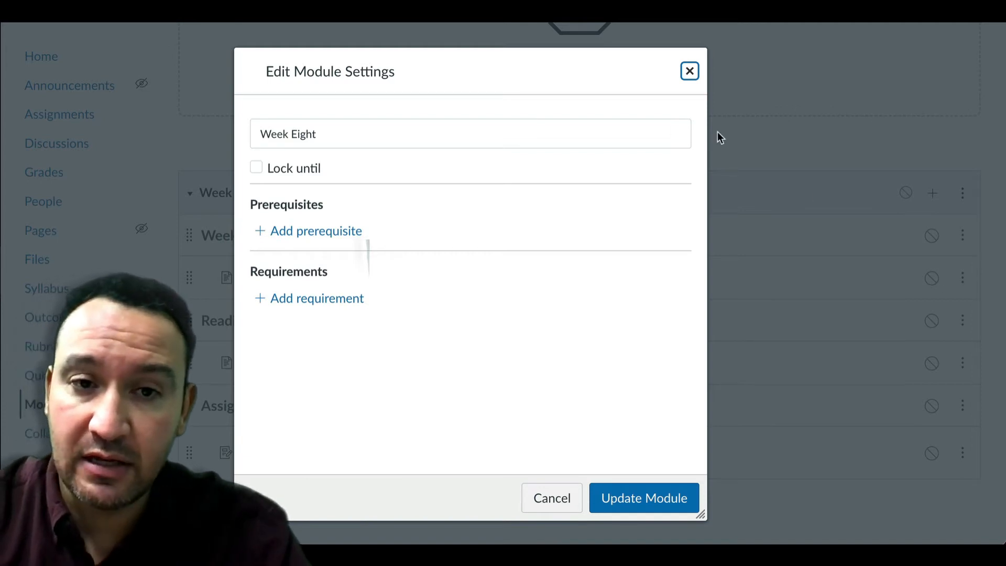
{"action": "left_click", "coordinate": [321, 136]}
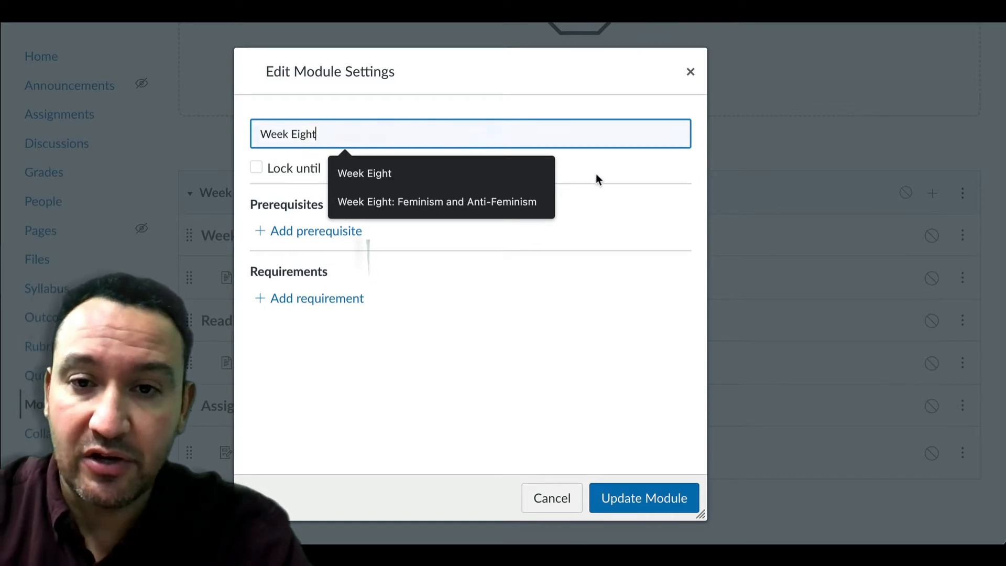
{"action": "left_click", "coordinate": [371, 155]}
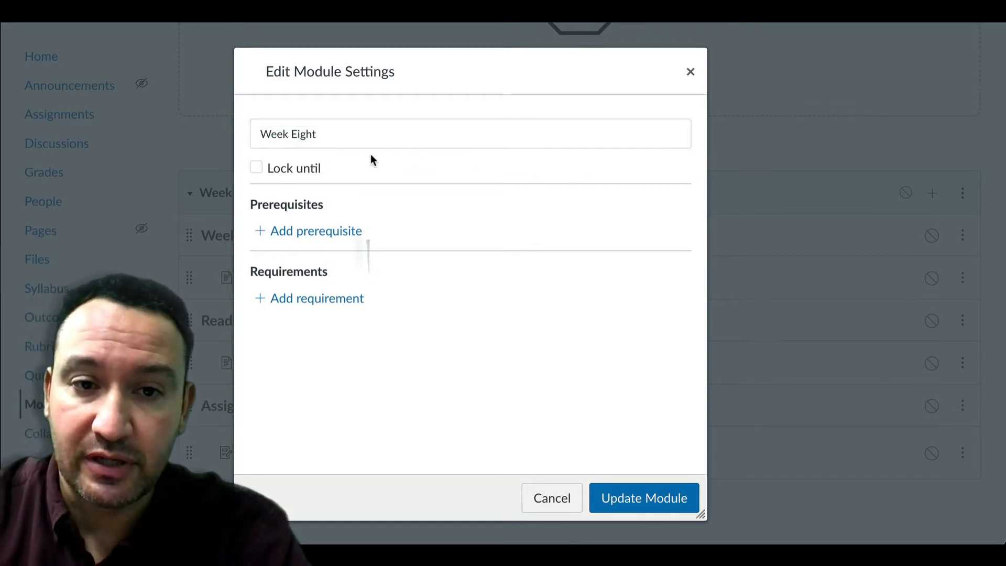
Try locking the Week Eight module until Nov 21, 2022 at 7:00 AM, and turn the lock off again
{"action": "left_click", "coordinate": [256, 169]}
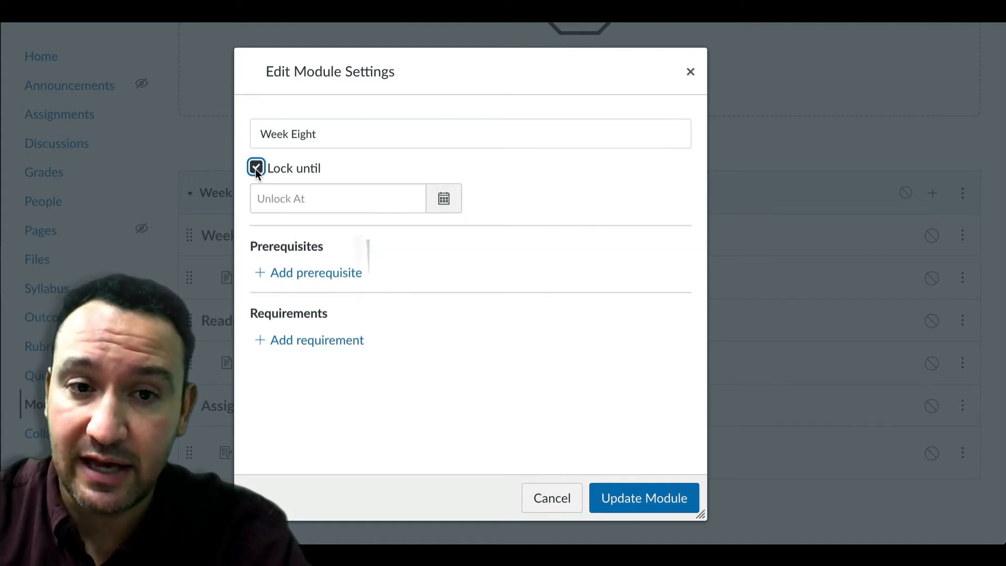
{"action": "left_click", "coordinate": [443, 206]}
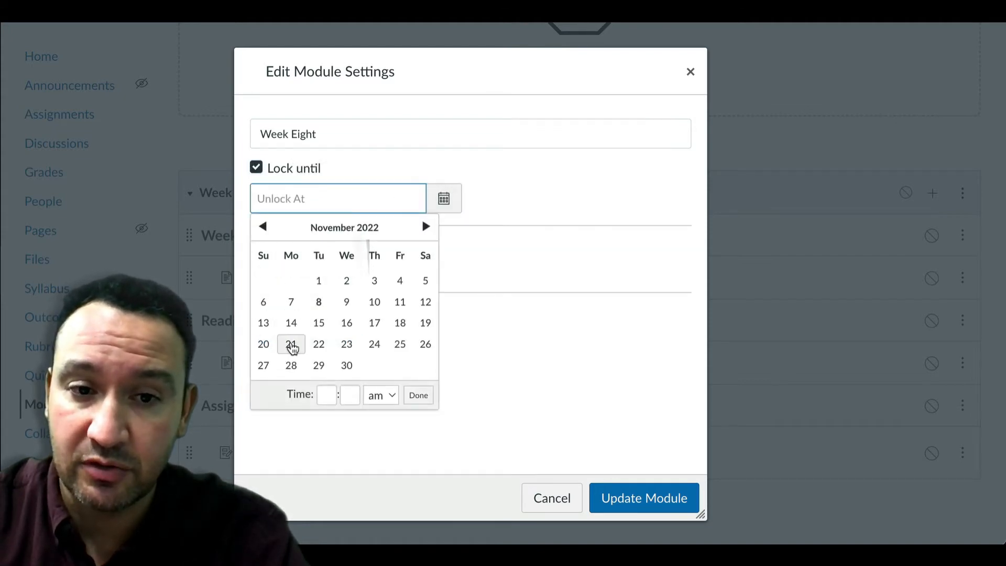
{"action": "left_click", "coordinate": [292, 343]}
{"action": "left_click", "coordinate": [334, 391]}
{"action": "type", "text": "7"}
{"action": "left_click", "coordinate": [350, 393]}
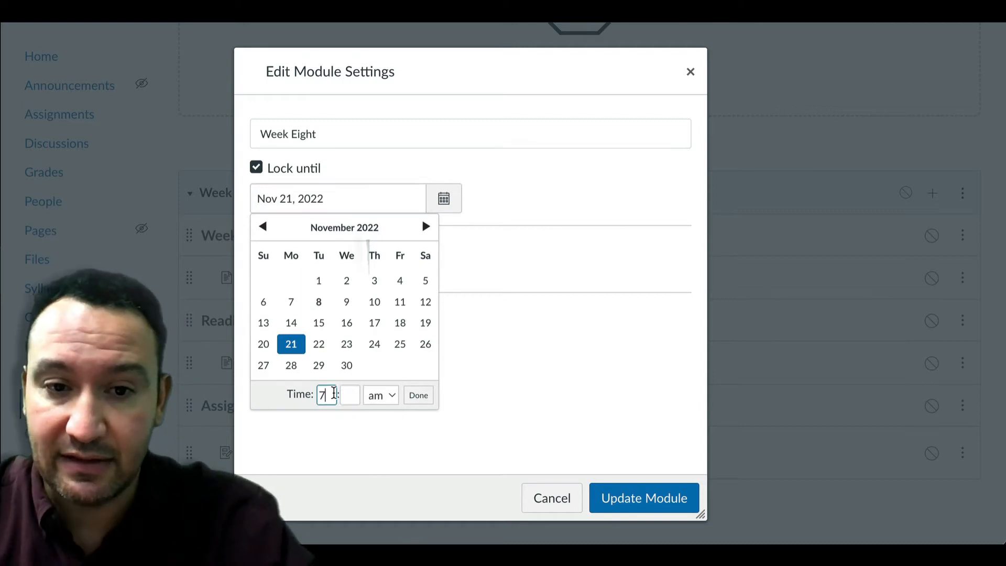
{"action": "type", "text": "00"}
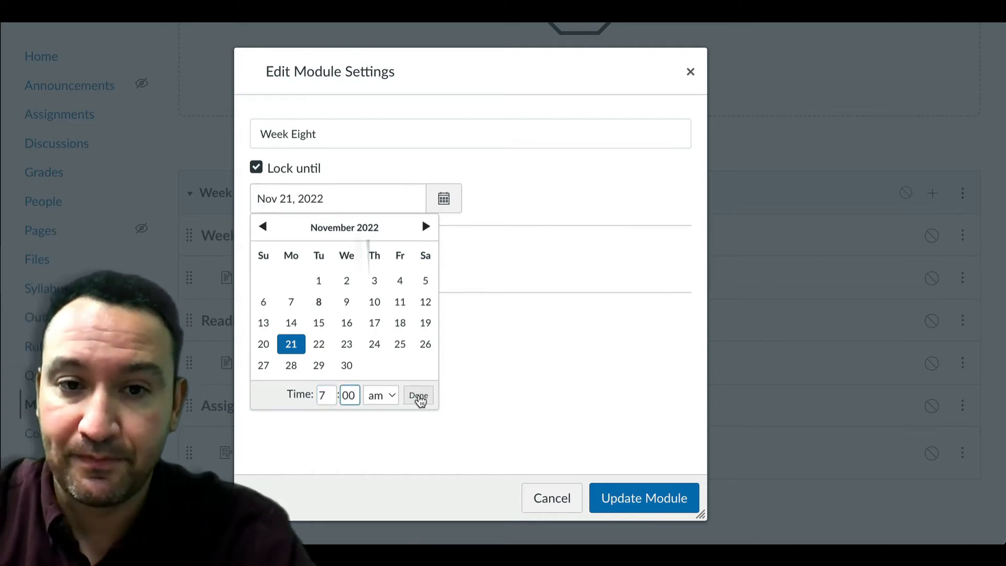
{"action": "left_click", "coordinate": [418, 398]}
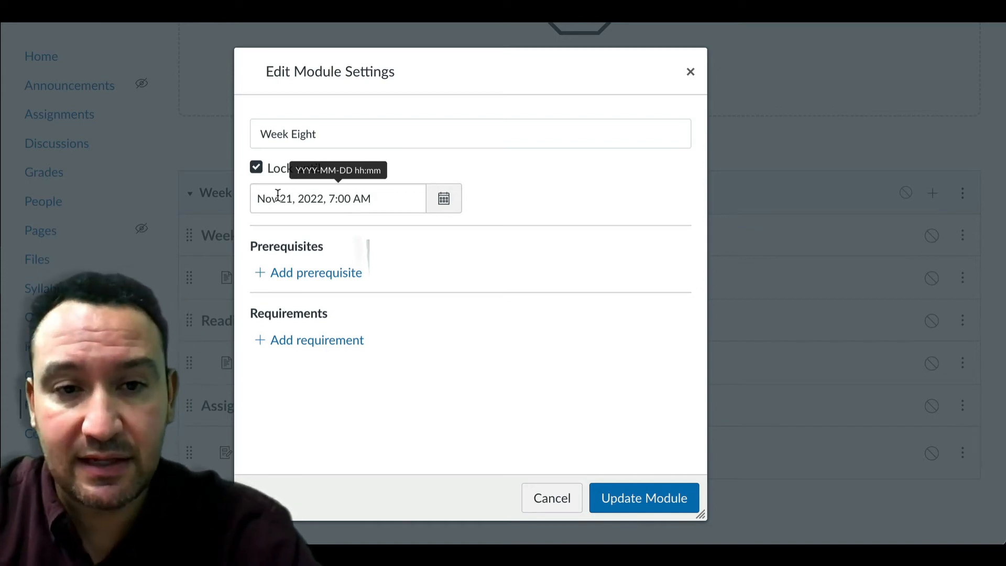
{"action": "left_click", "coordinate": [256, 167]}
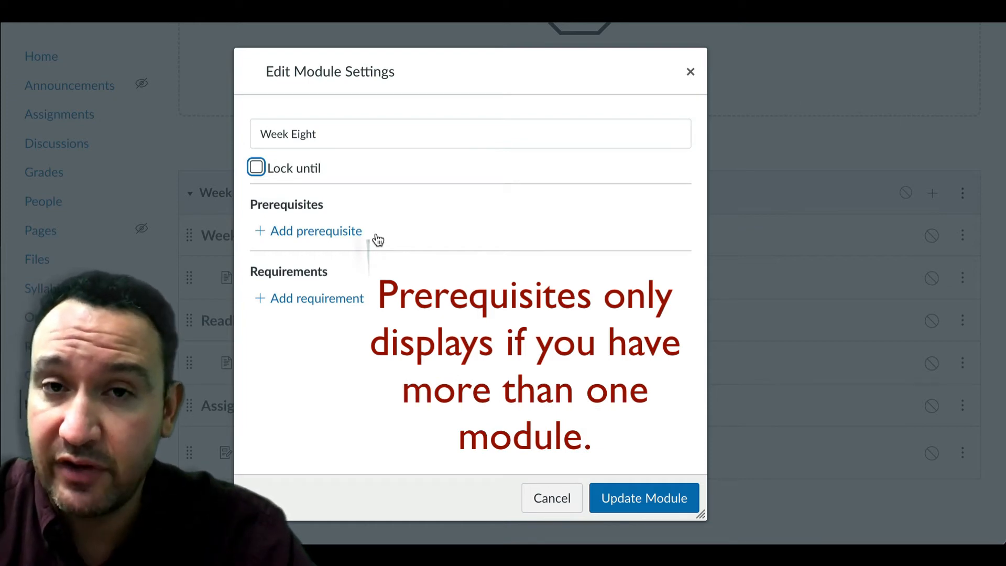
Add the Week 7 Module as a prerequisite for the Week Eight module
{"action": "scroll", "coordinate": [334, 278], "scroll_direction": "down", "scroll_amount": 1}
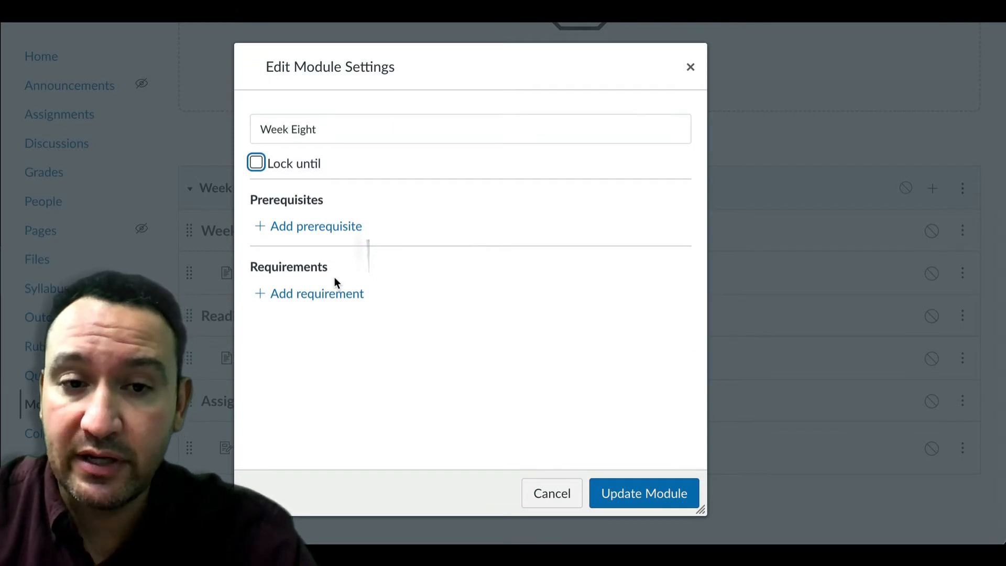
{"action": "left_click", "coordinate": [327, 228]}
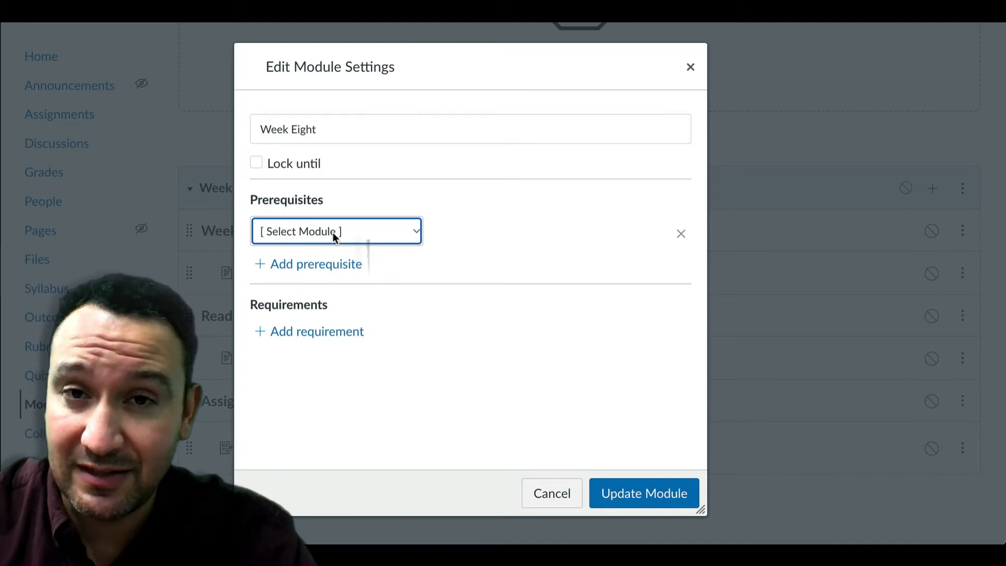
{"action": "left_click", "coordinate": [415, 234]}
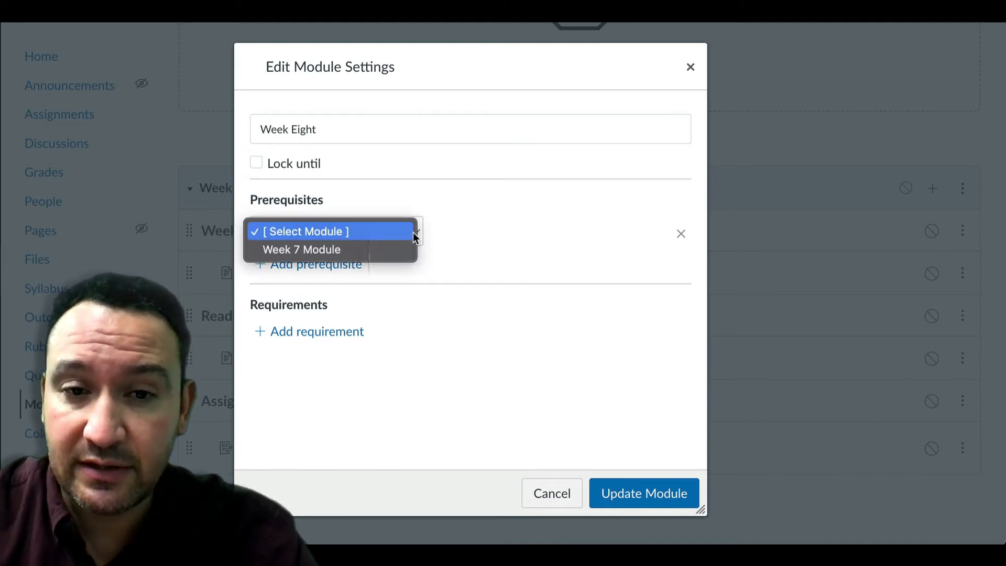
{"action": "left_click", "coordinate": [328, 249]}
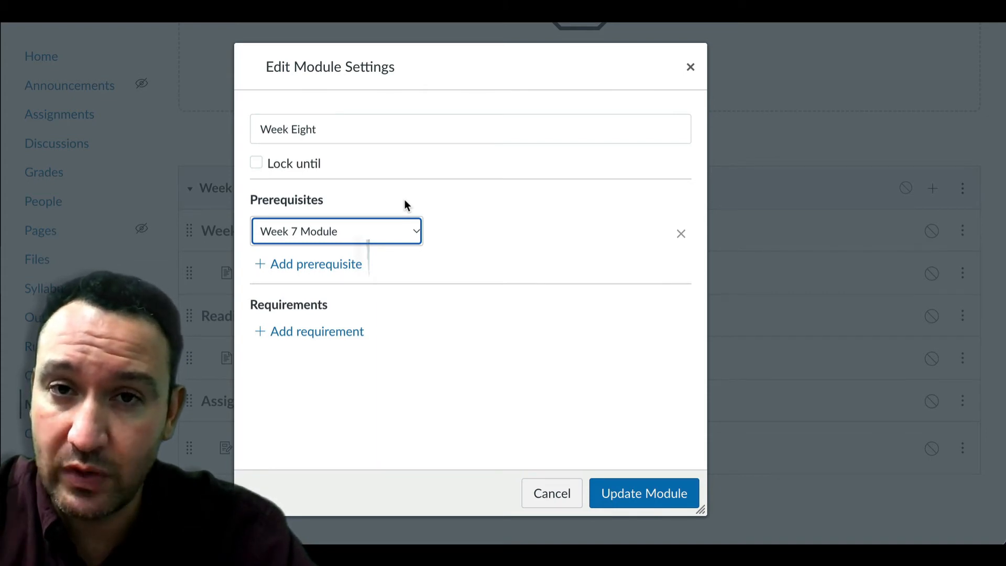
Add a requirement to view the Week 8 Overview and make students move through requirements in sequential order
{"action": "left_click", "coordinate": [316, 332]}
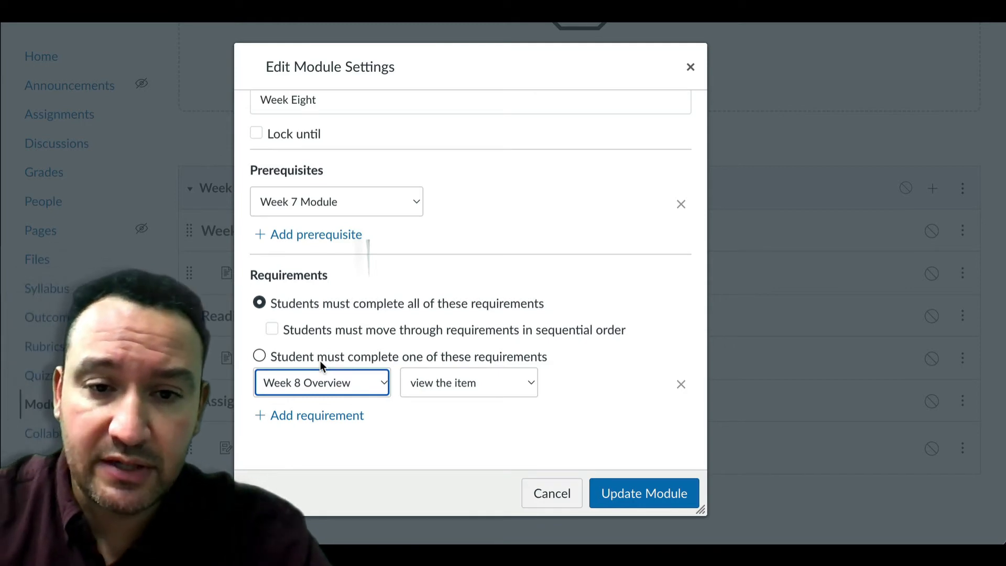
{"action": "left_click", "coordinate": [272, 330]}
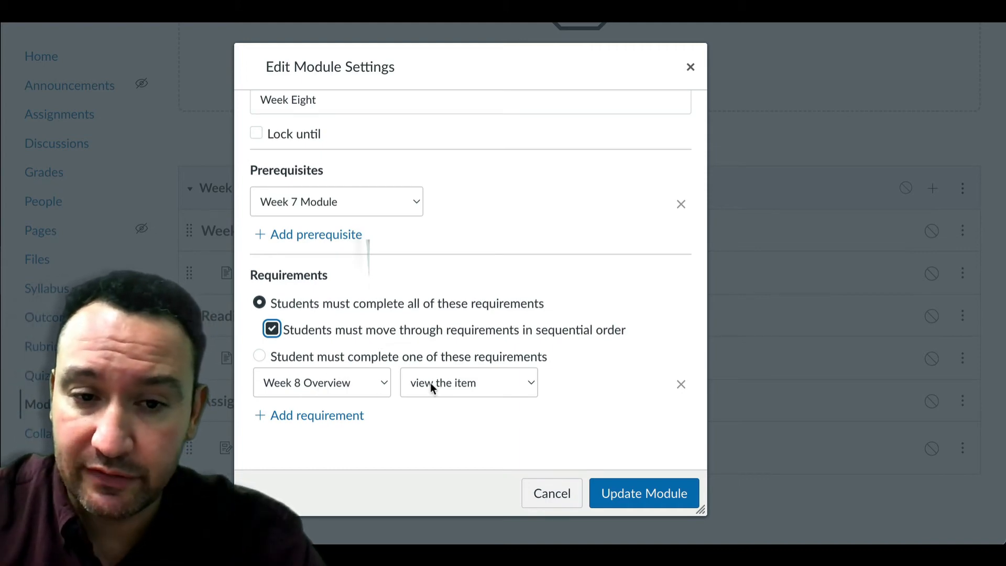
Add a second requirement that students view the Week 8 Reading/Viewing page
{"action": "left_click", "coordinate": [308, 417]}
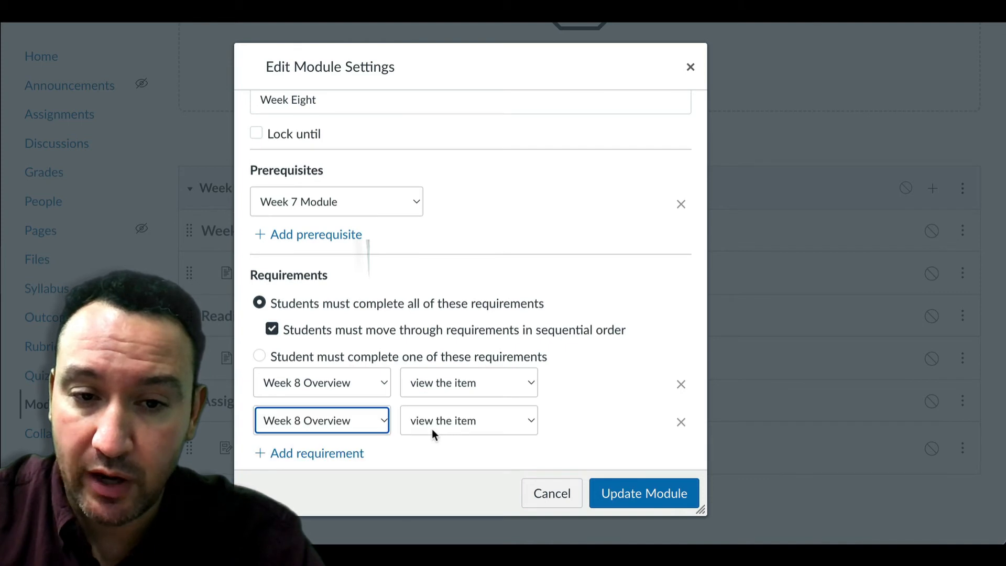
{"action": "scroll", "coordinate": [458, 429], "scroll_direction": "down", "scroll_amount": 1}
{"action": "left_click", "coordinate": [384, 387]}
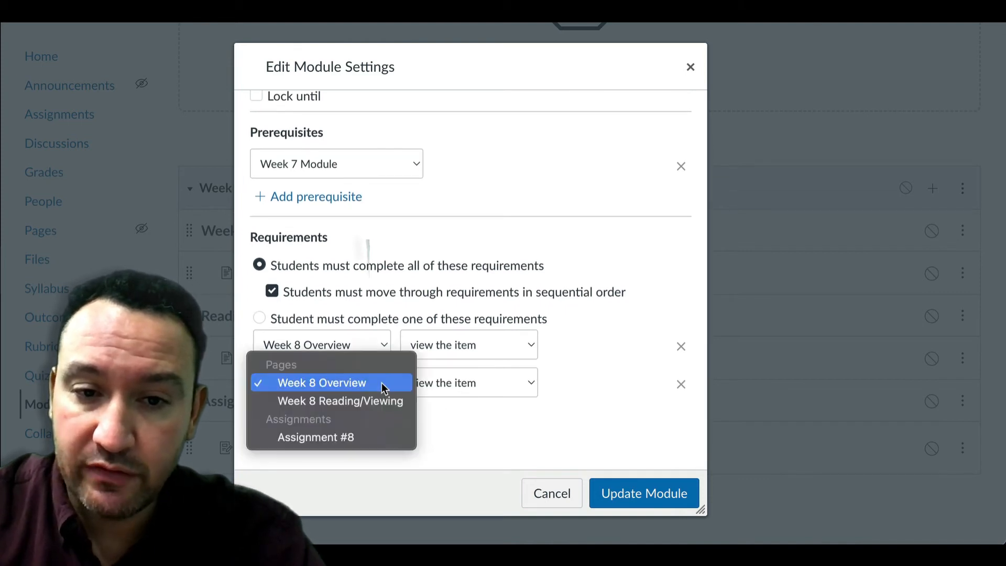
{"action": "left_click", "coordinate": [357, 402]}
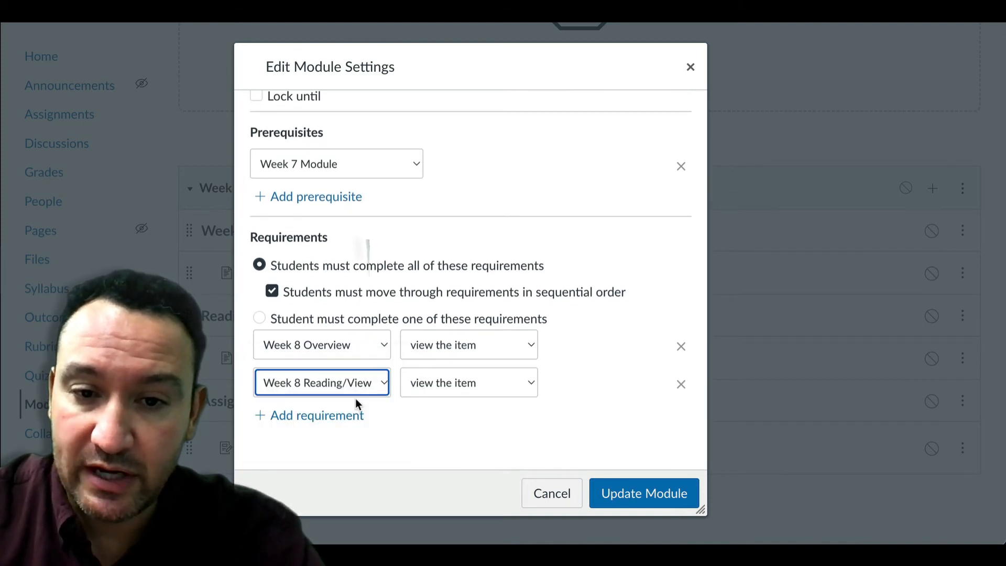
{"action": "left_click", "coordinate": [529, 383]}
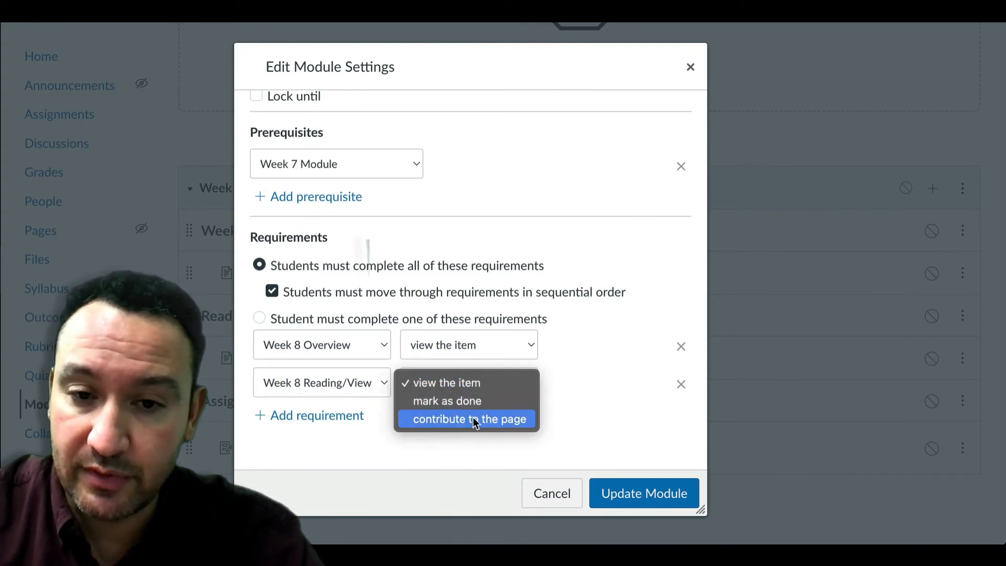
{"action": "left_click", "coordinate": [454, 384]}
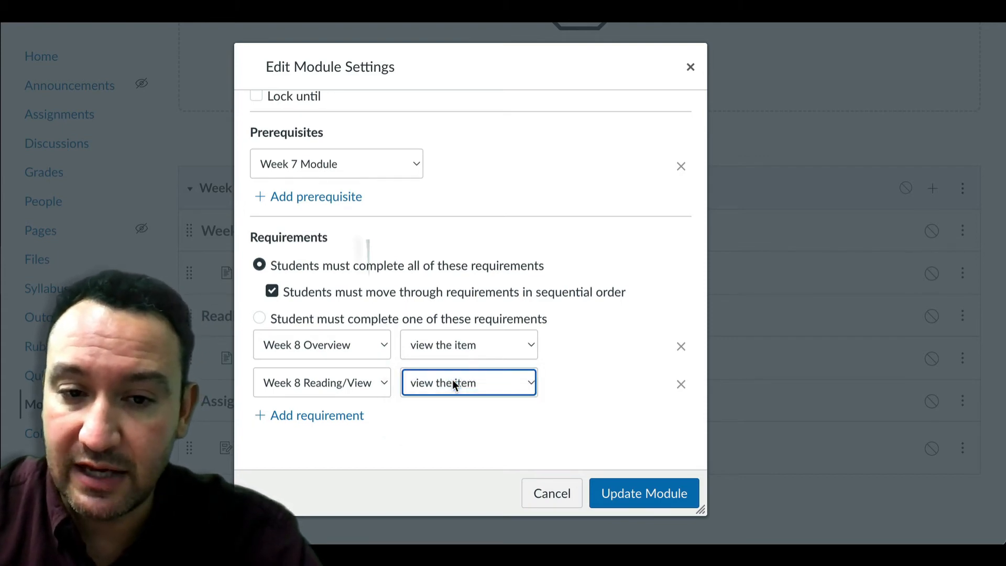
Add a third requirement that students submit Assignment #8
{"action": "left_click", "coordinate": [309, 417]}
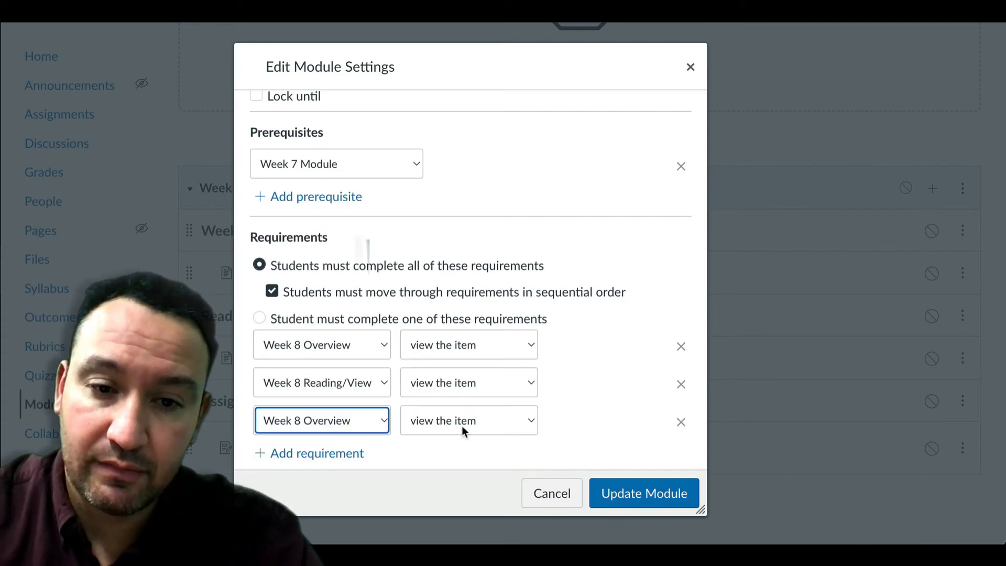
{"action": "scroll", "coordinate": [461, 425], "scroll_direction": "down", "scroll_amount": 1}
{"action": "left_click", "coordinate": [387, 383]}
{"action": "left_click", "coordinate": [347, 436]}
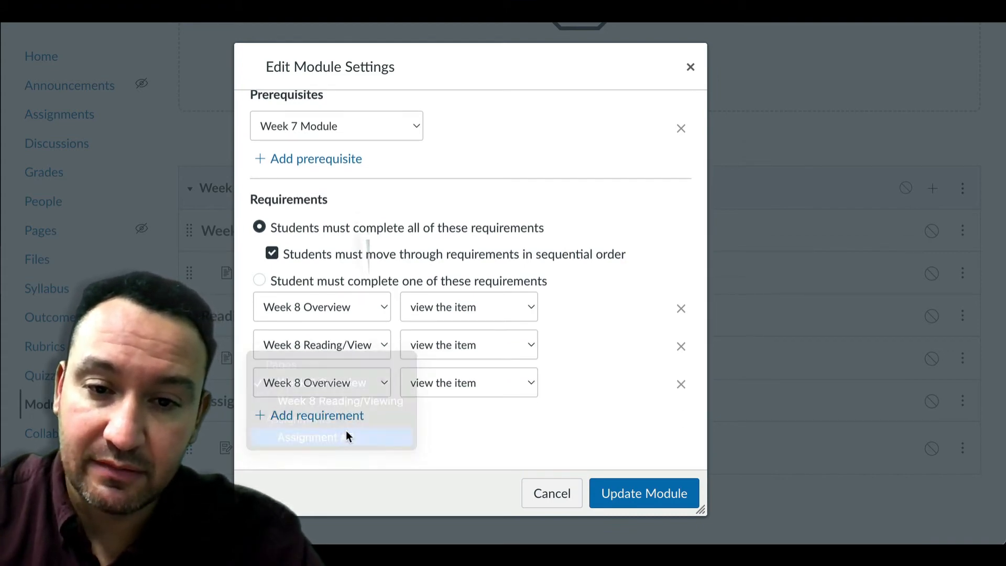
{"action": "left_click", "coordinate": [523, 385]}
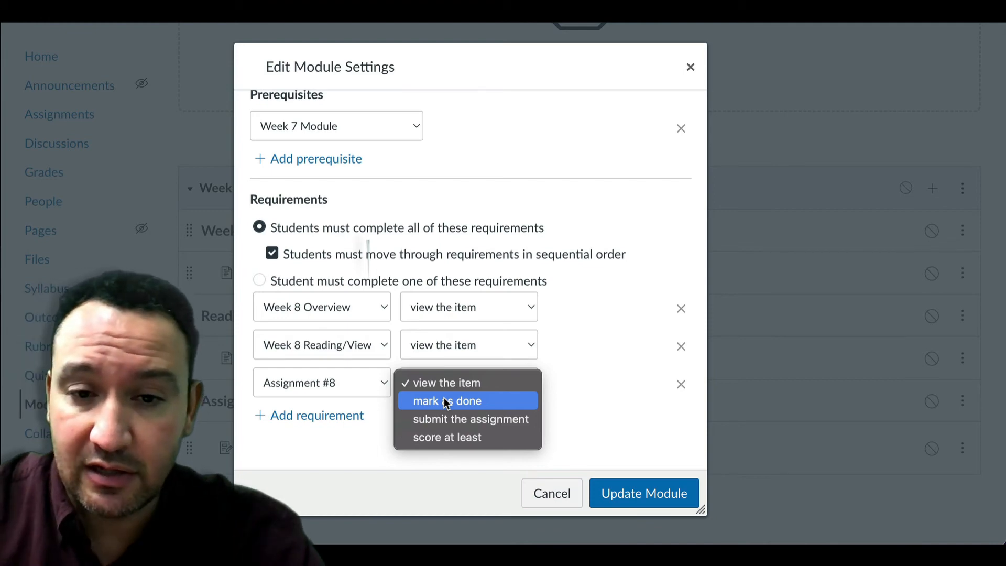
{"action": "left_click", "coordinate": [446, 419]}
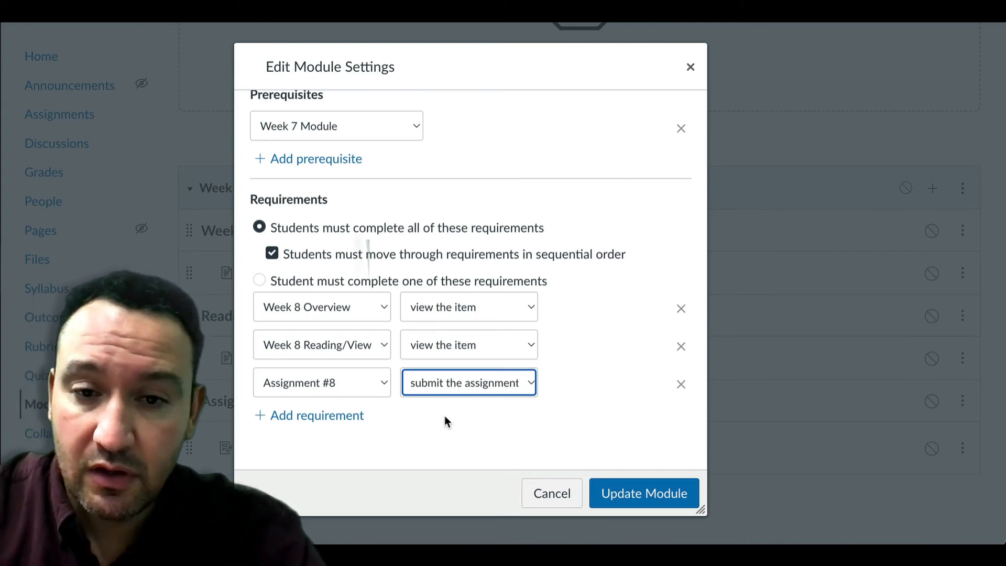
Change the Assignment #8 requirement to score at least 17, and require students to complete only one of the requirements
{"action": "left_click", "coordinate": [455, 383]}
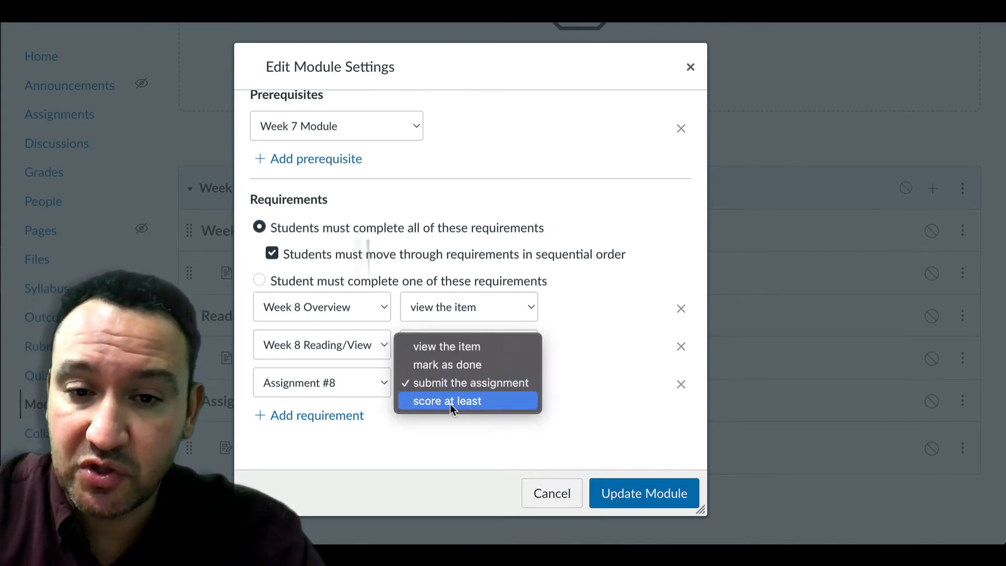
{"action": "left_click", "coordinate": [450, 402]}
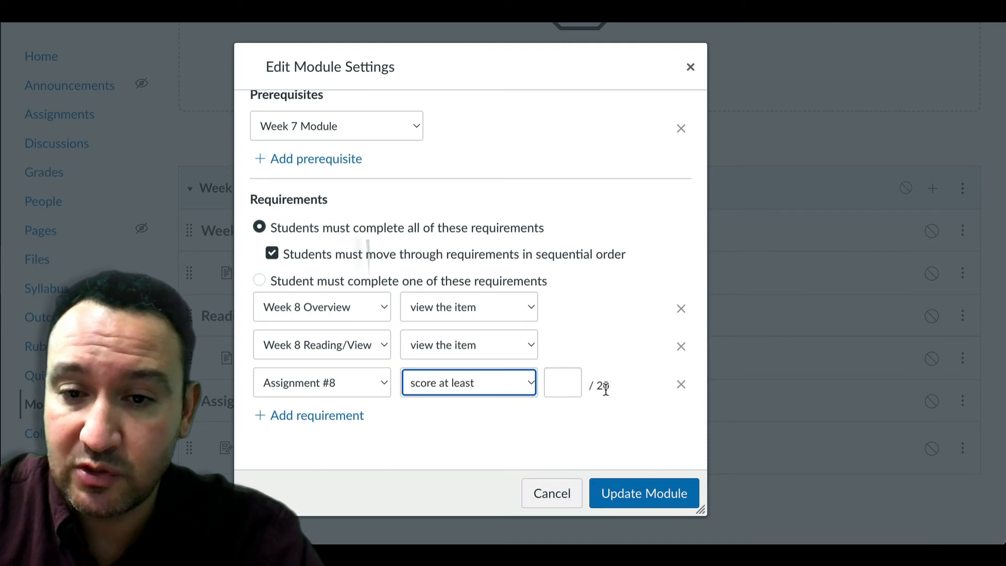
{"action": "left_click", "coordinate": [573, 383]}
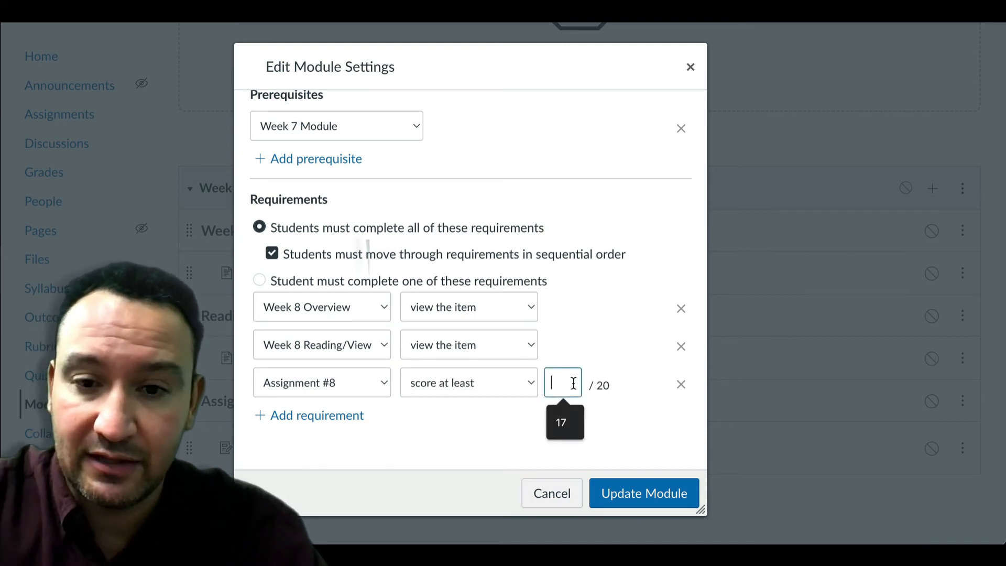
{"action": "type", "text": "17"}
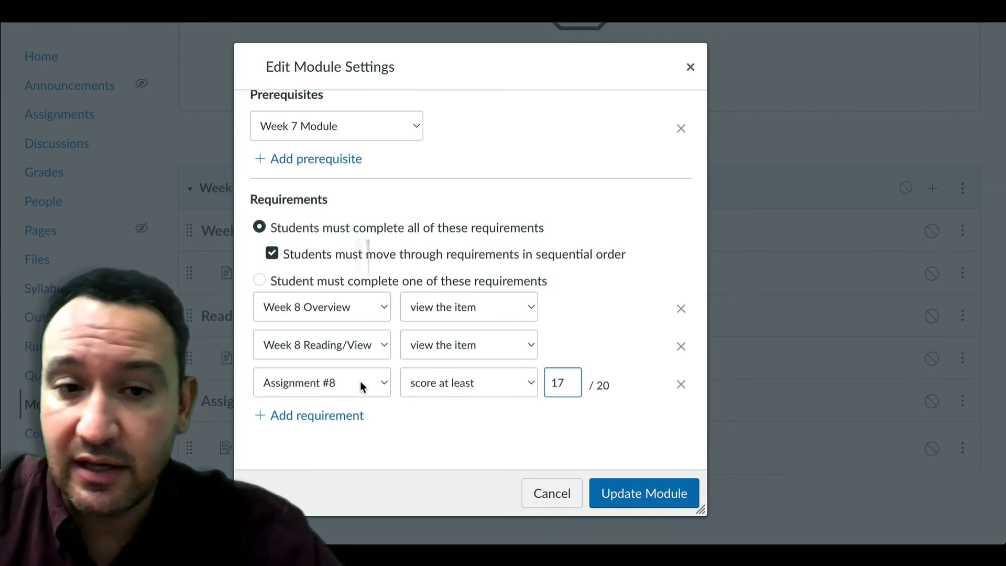
{"action": "left_click", "coordinate": [259, 278]}
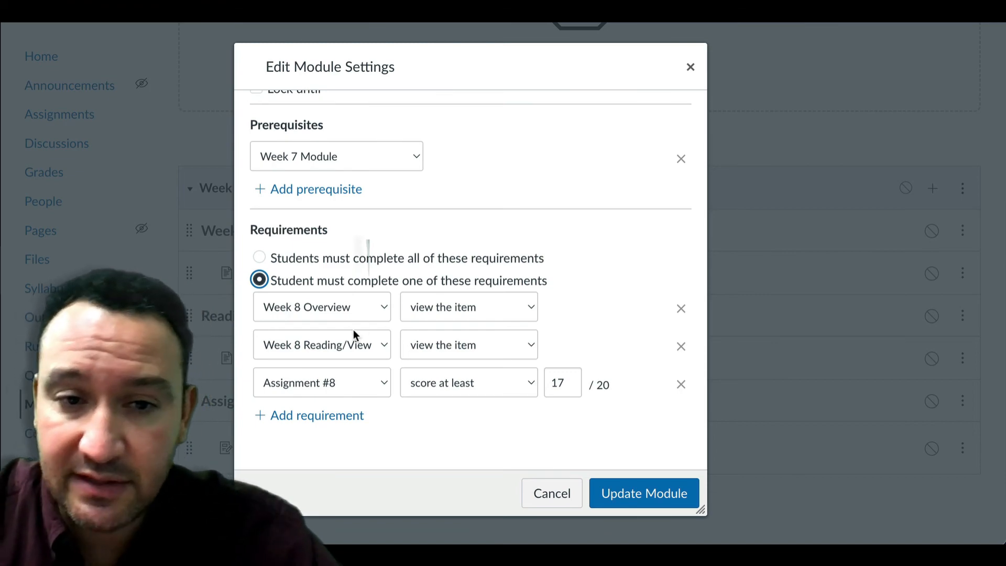
Require students to complete all of the requirements in sequential order, and save the Week Eight module's settings
{"action": "left_click", "coordinate": [260, 258]}
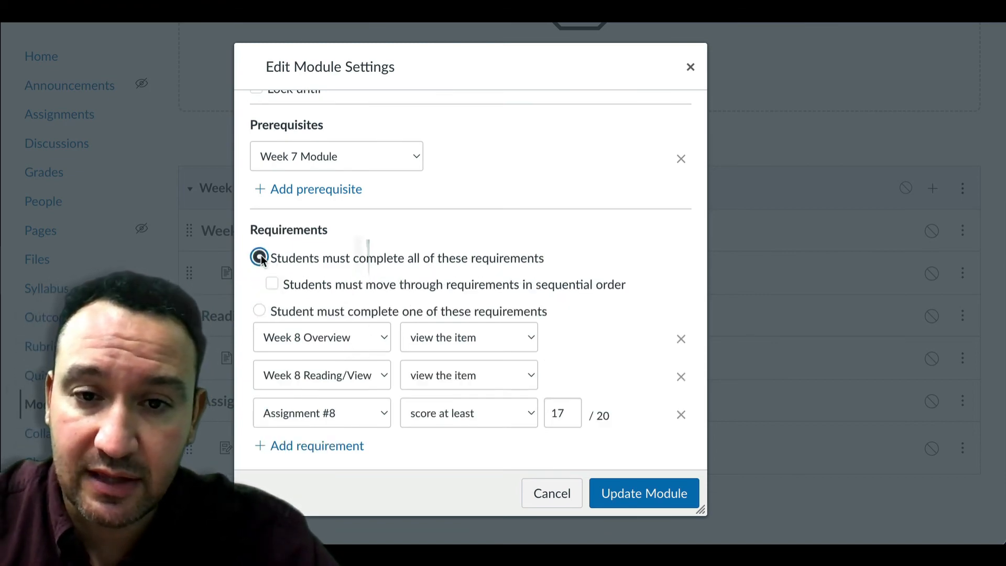
{"action": "left_click", "coordinate": [272, 284]}
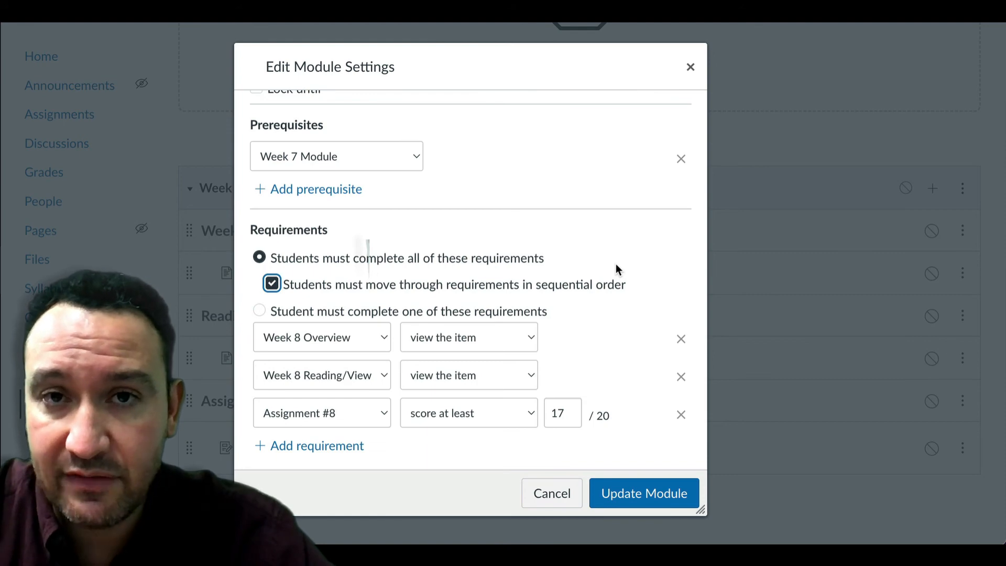
{"action": "left_click", "coordinate": [639, 492]}
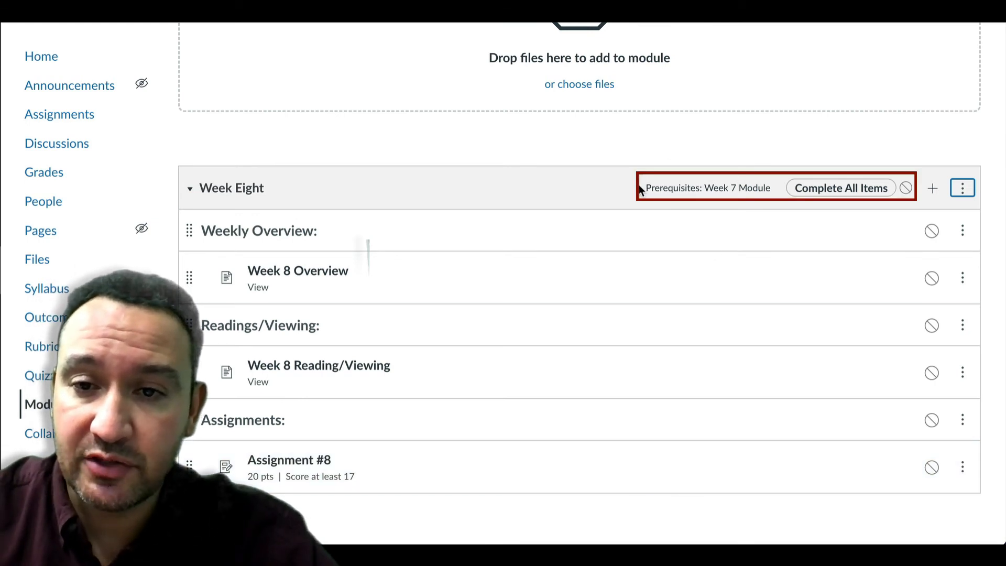
{"action": "left_click_drag", "start_coordinate": [645, 189], "coordinate": [776, 195]}
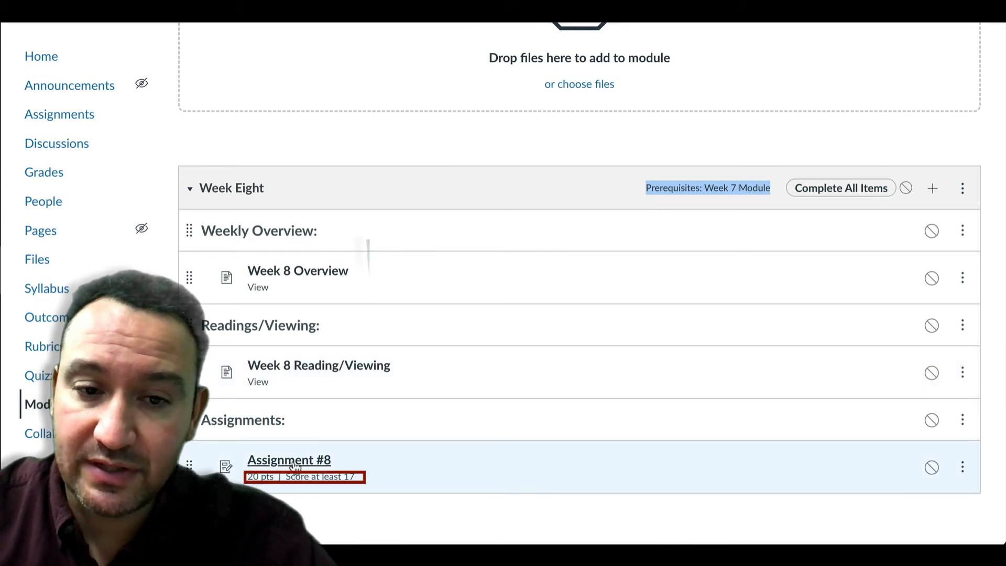
{"action": "left_click_drag", "start_coordinate": [355, 476], "coordinate": [244, 475]}
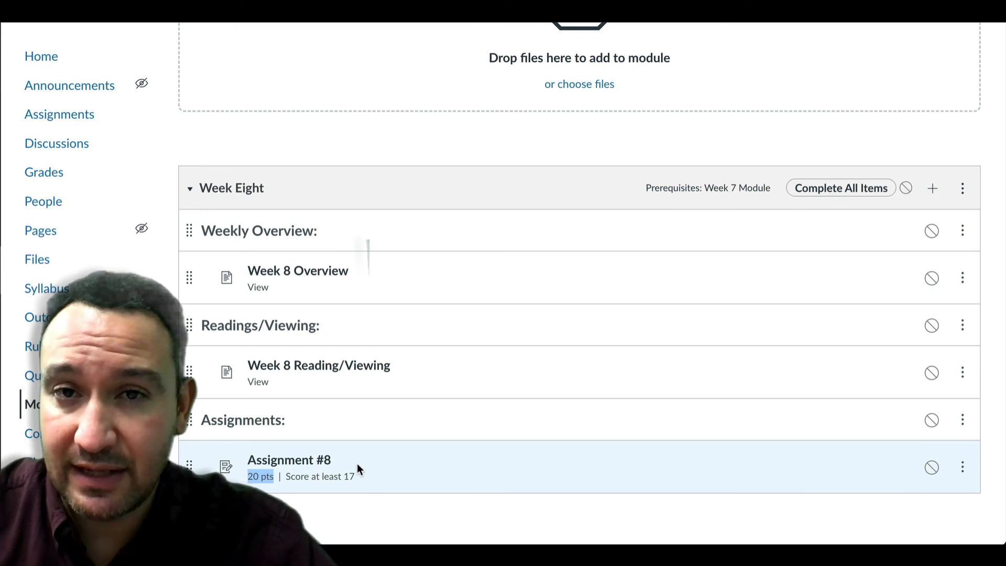
Publish the Week Eight module and its prerequisite Week 7 Module, letting students continue in the course
{"action": "left_click", "coordinate": [905, 187]}
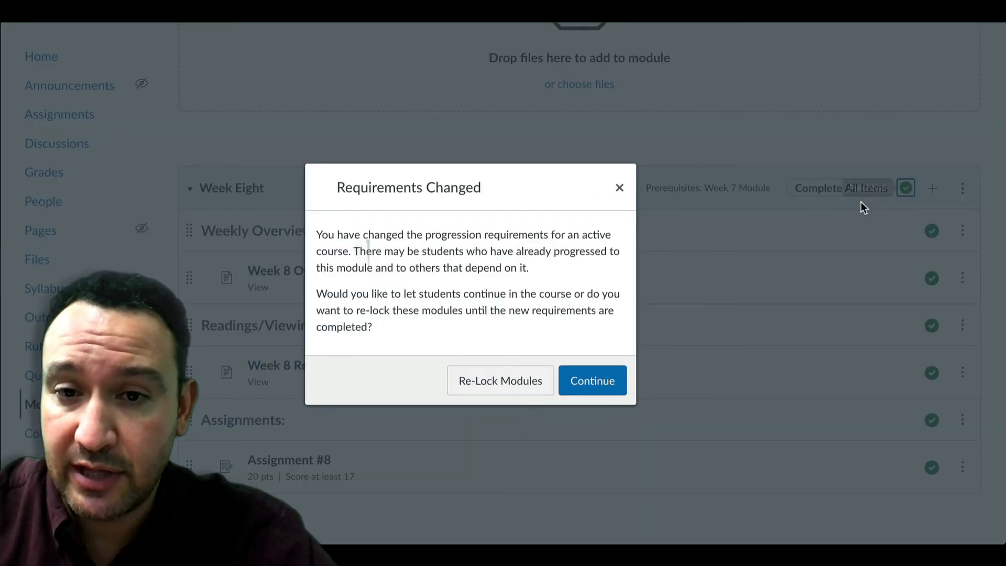
{"action": "left_click", "coordinate": [587, 380]}
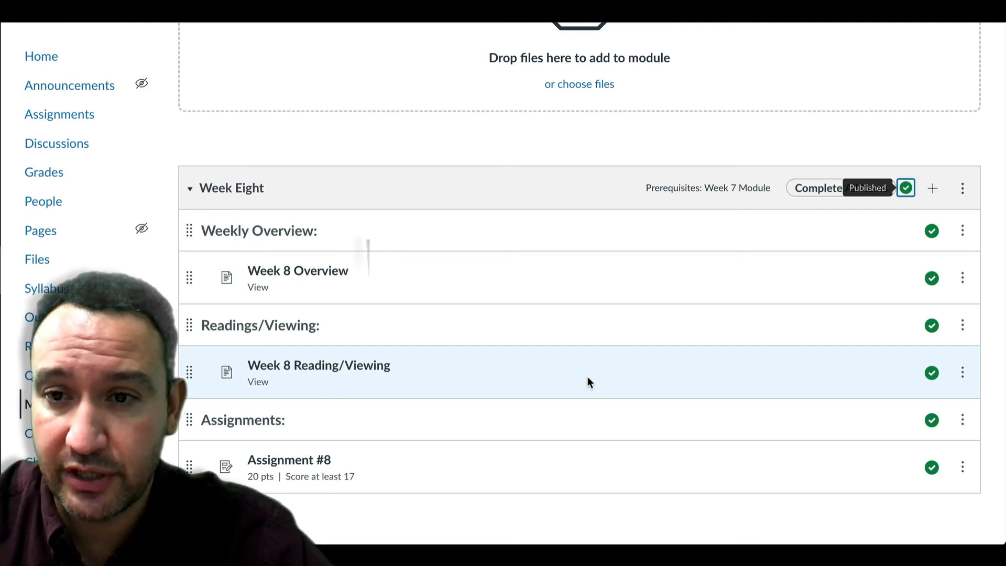
{"action": "scroll", "coordinate": [636, 314], "scroll_direction": "up", "scroll_amount": 4}
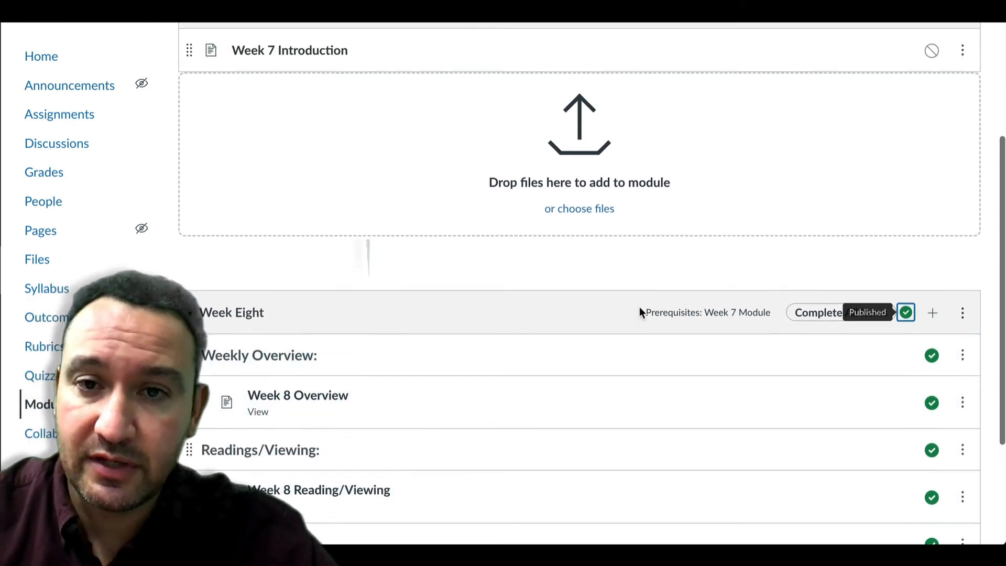
{"action": "left_click", "coordinate": [906, 104]}
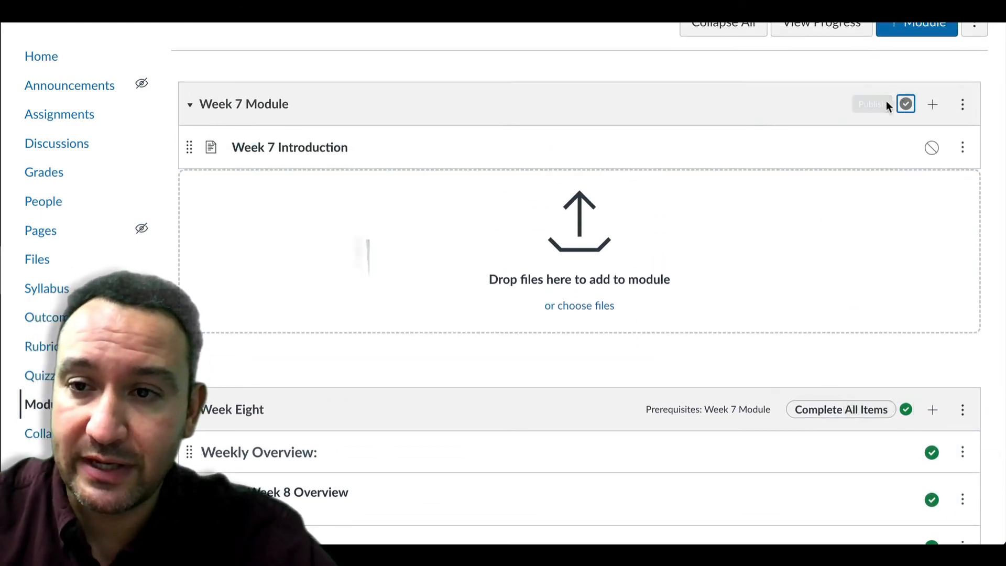
{"action": "left_click", "coordinate": [580, 379]}
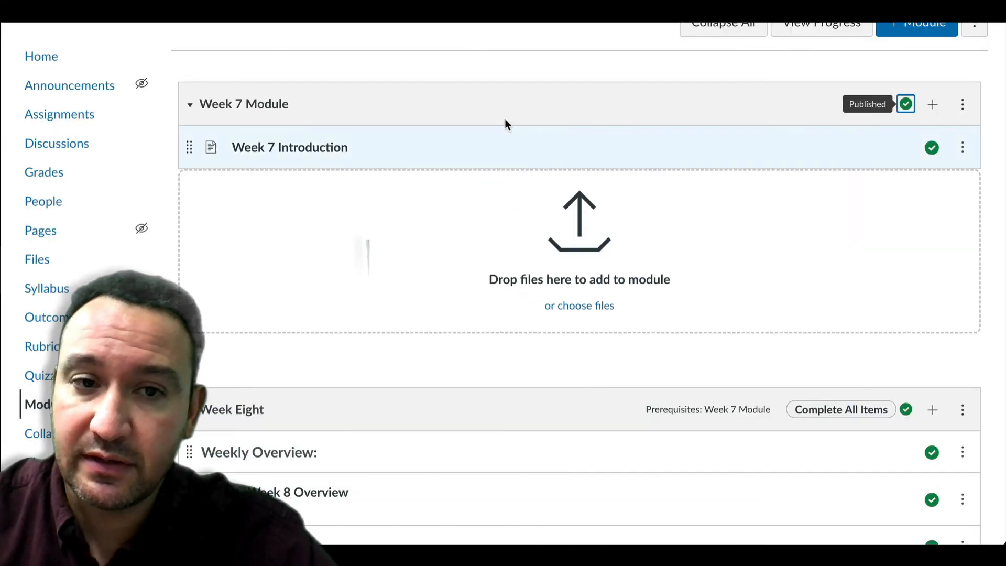
{"action": "scroll", "coordinate": [554, 269], "scroll_direction": "down", "scroll_amount": 4}
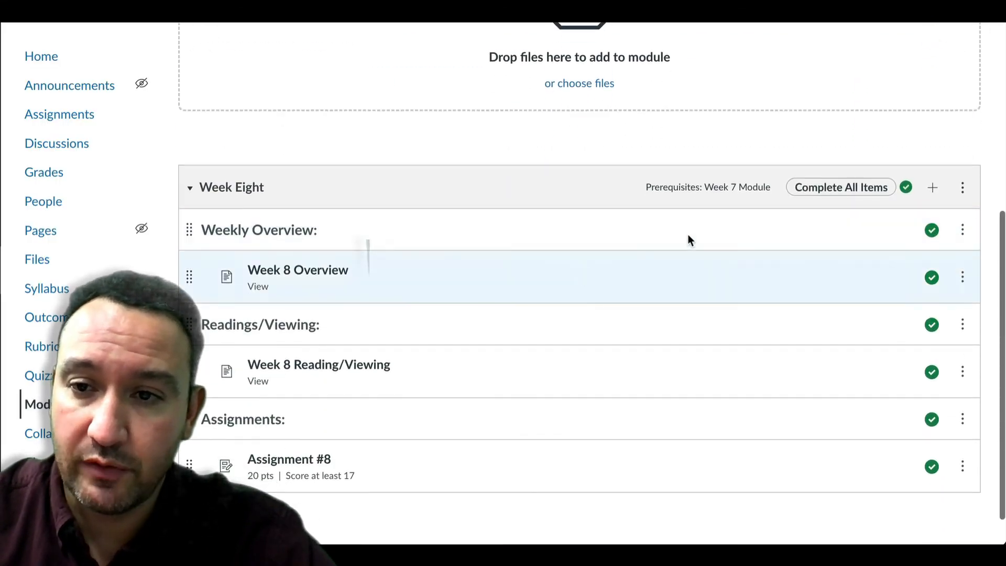